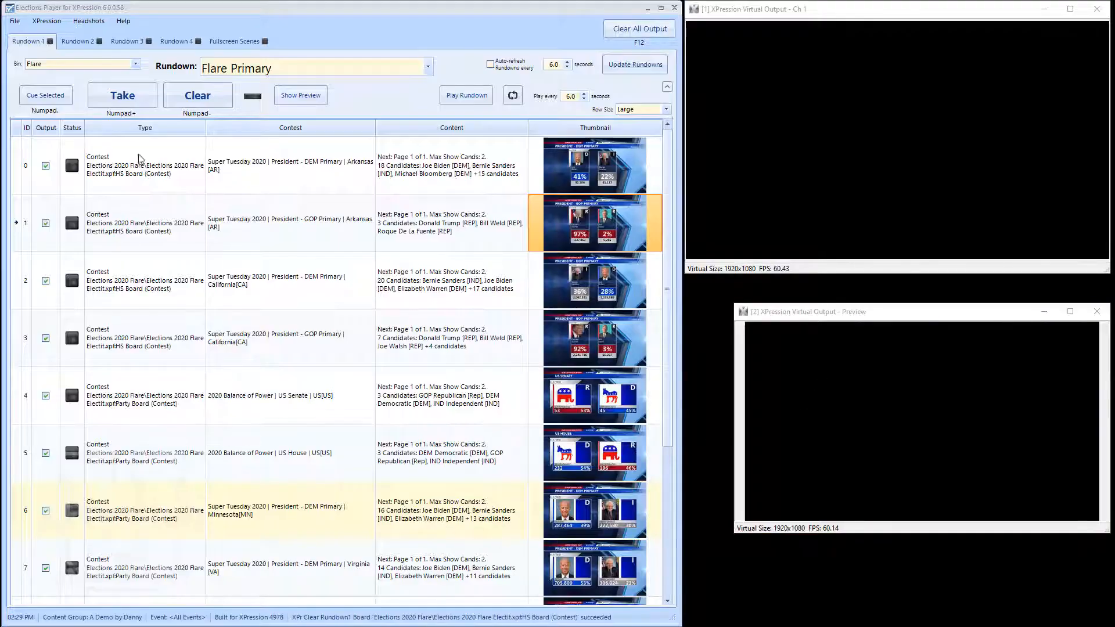
Step: Preview the California President - DEM Primary board from the Flare Primary rundown, take it to the output, and hide its preview
{"action": "left_click", "coordinate": [157, 288]}
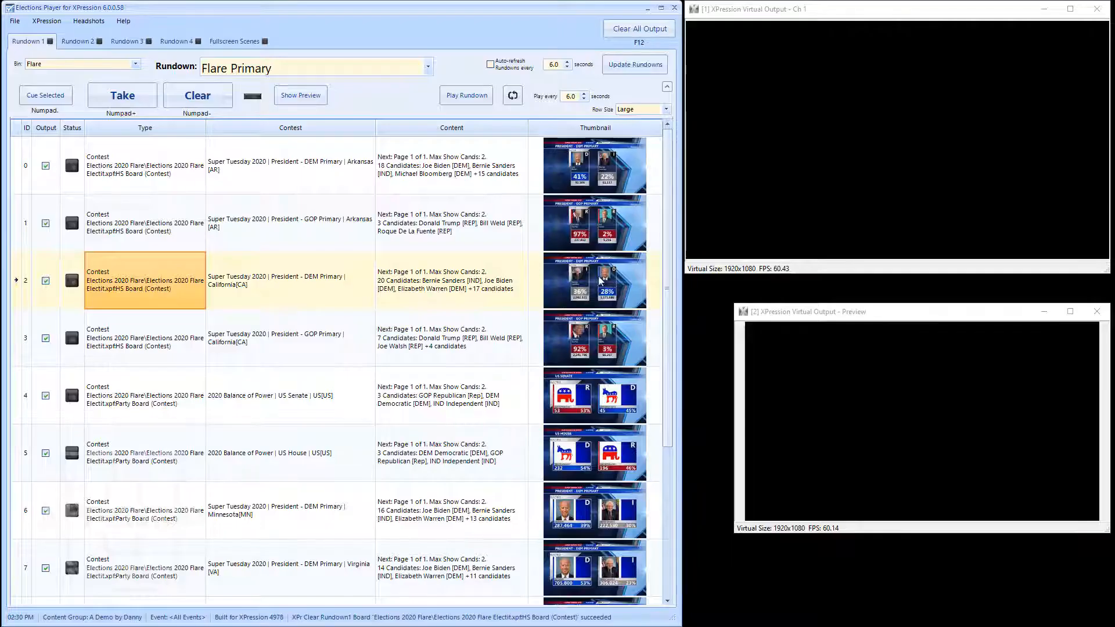
{"action": "left_click", "coordinate": [295, 98]}
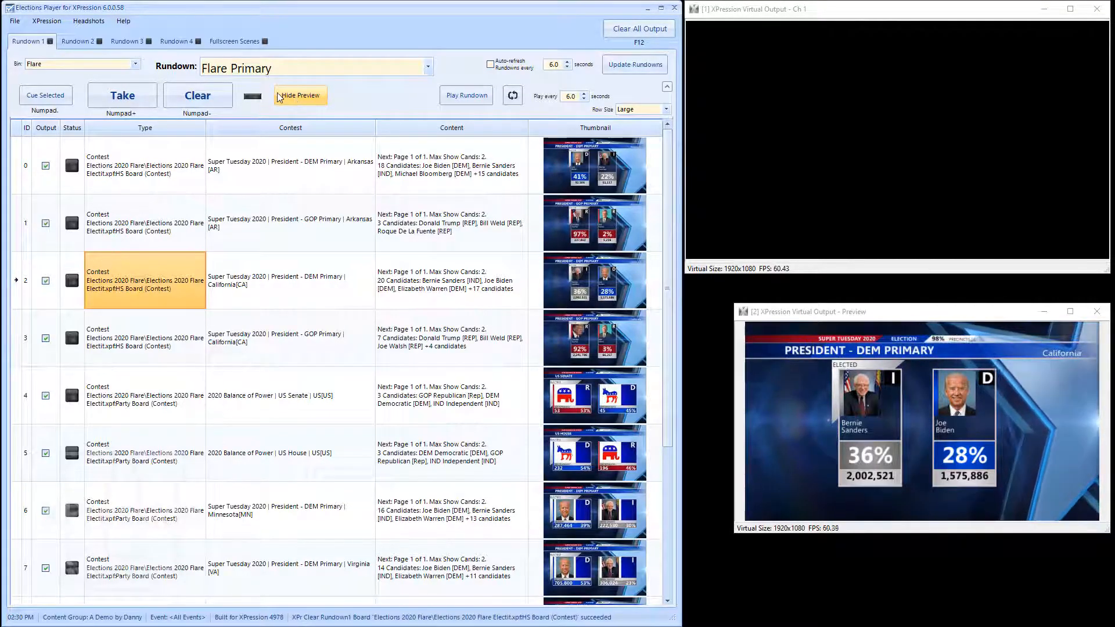
{"action": "left_click", "coordinate": [140, 98]}
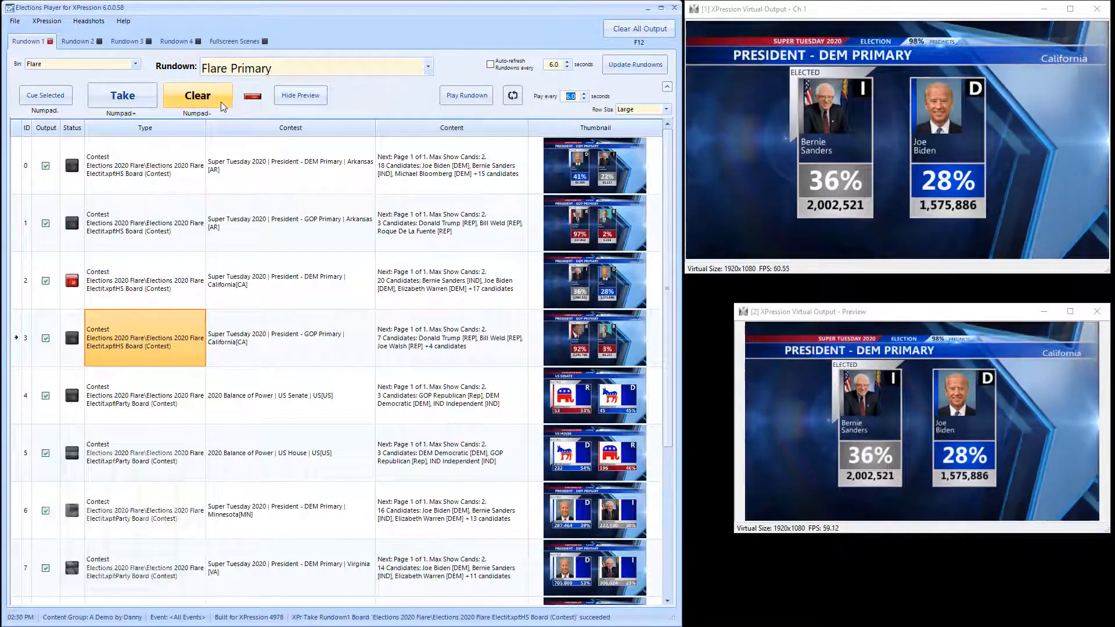
{"action": "left_click", "coordinate": [295, 101]}
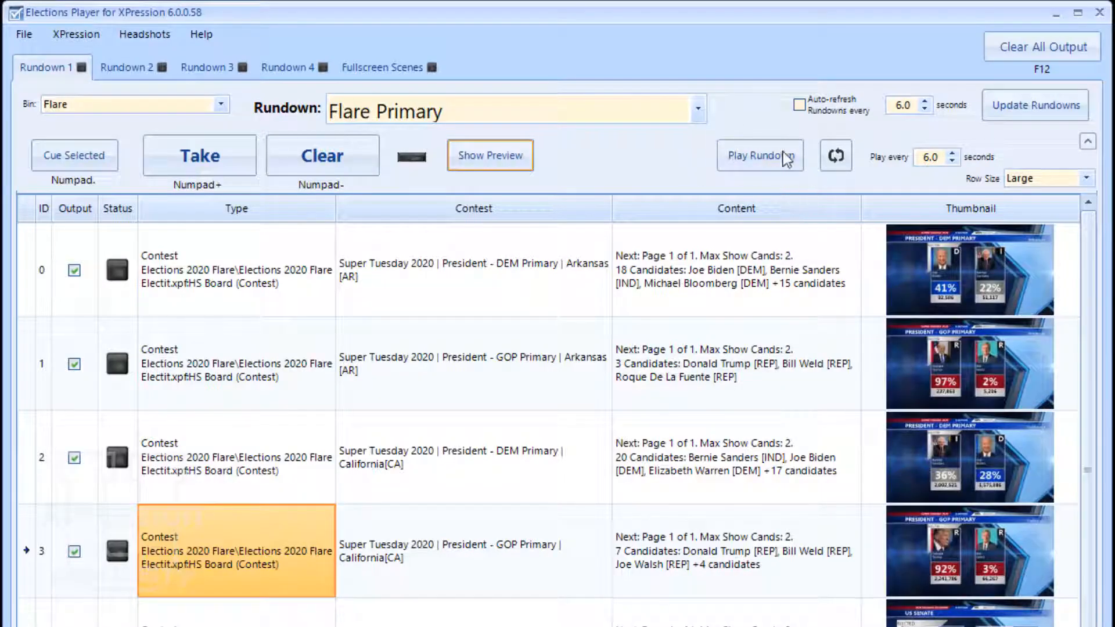
{"action": "left_click", "coordinate": [835, 155]}
Step: Take the Alabama President - DEM Primary board from Rundown 2's 3D Primary list to the output and clear it
{"action": "left_click", "coordinate": [119, 73]}
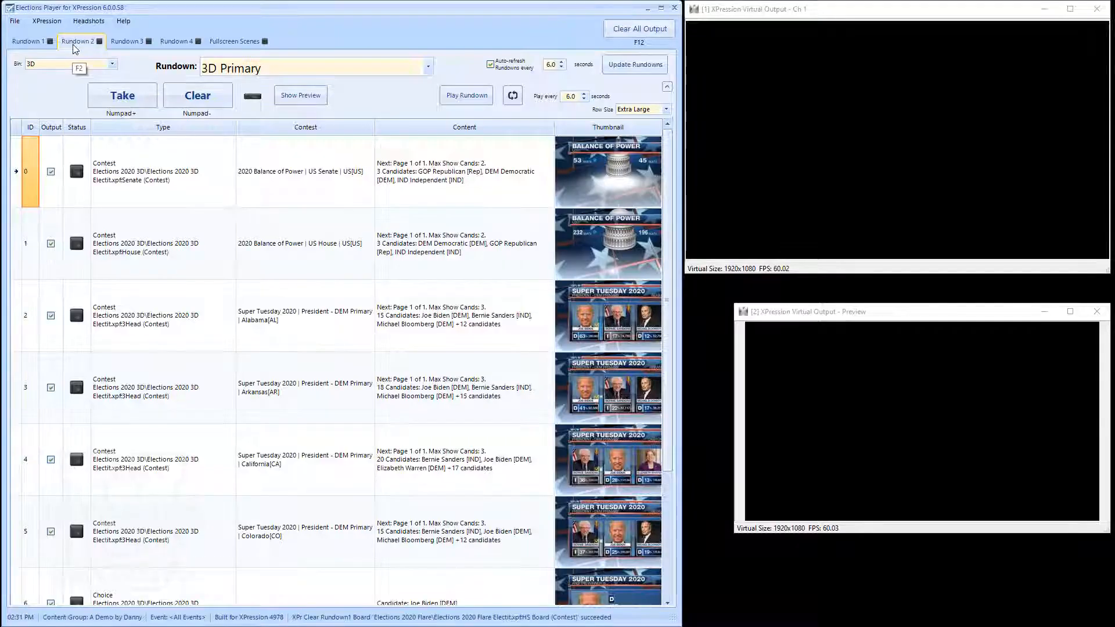
{"action": "left_click", "coordinate": [201, 307]}
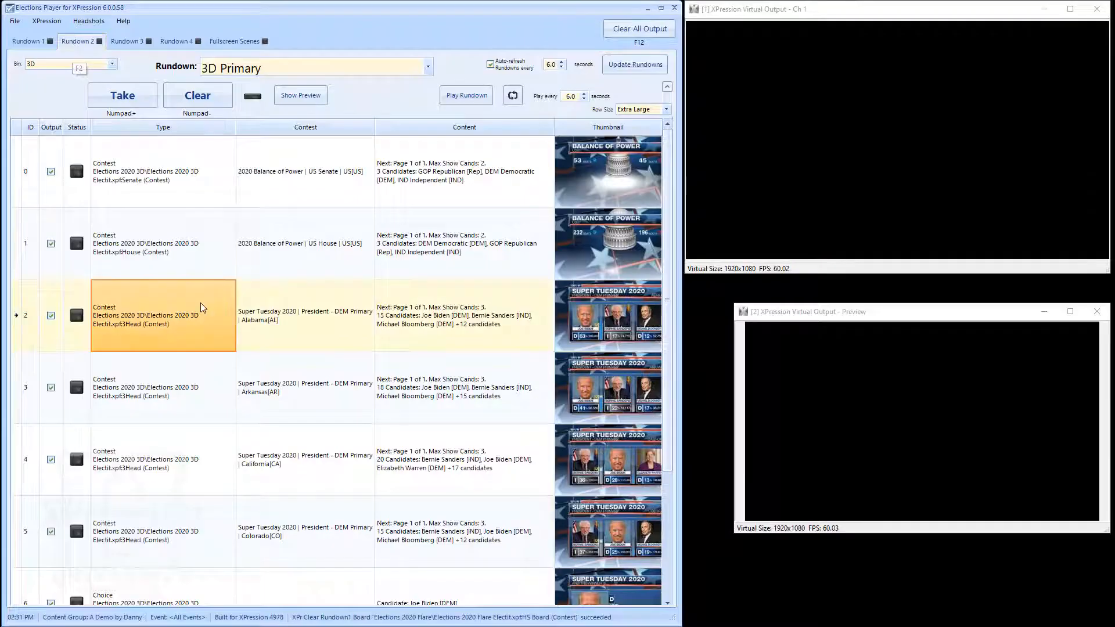
{"action": "left_click", "coordinate": [129, 100]}
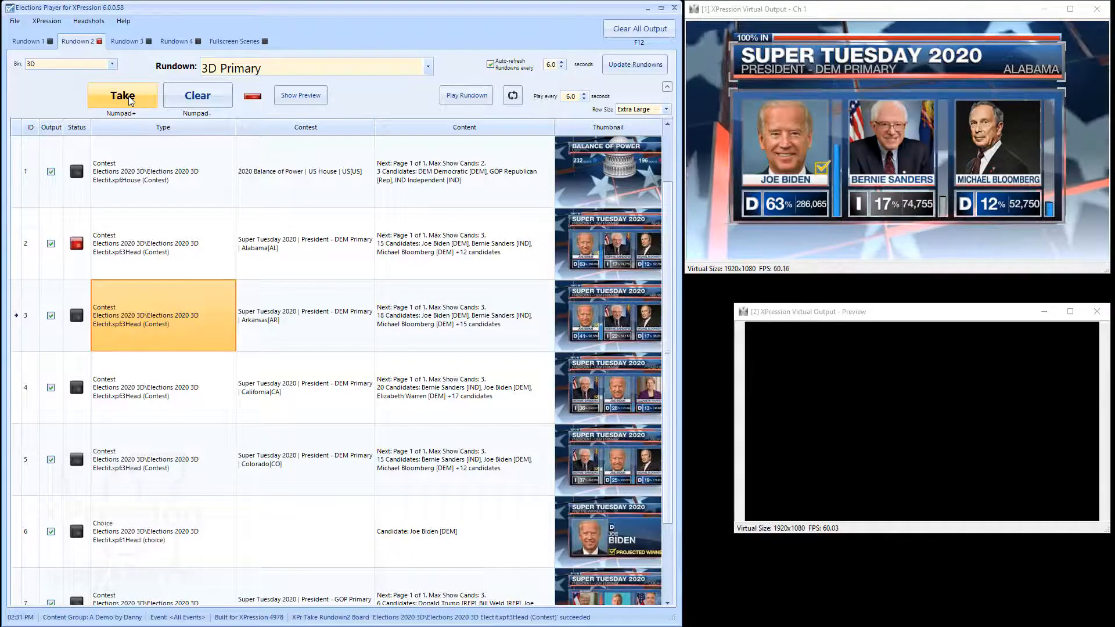
{"action": "left_click", "coordinate": [201, 104]}
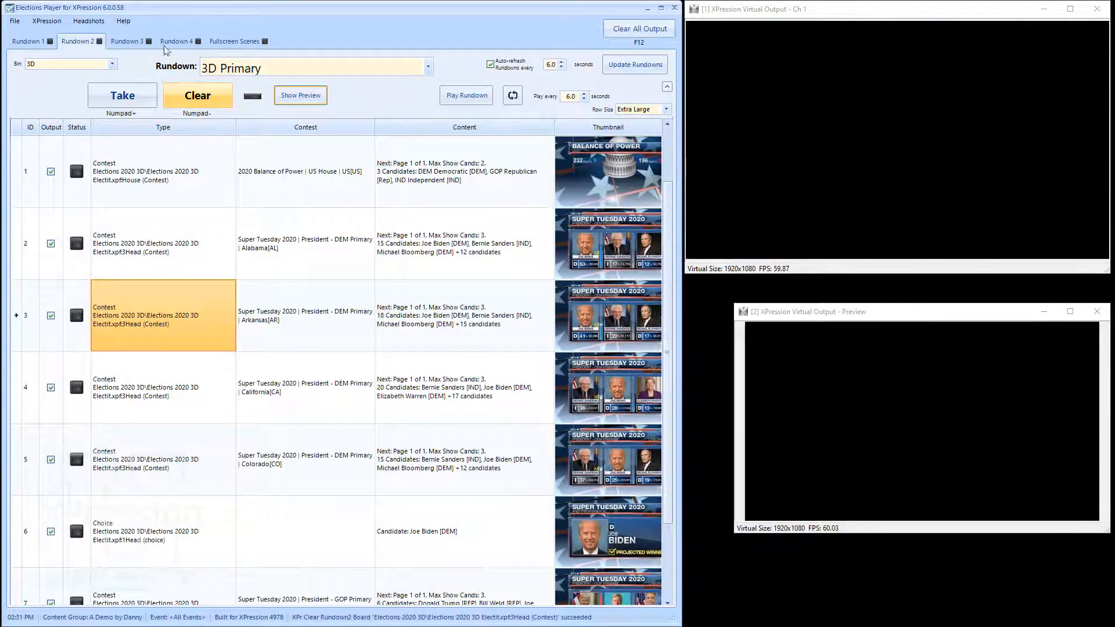
Step: Load the "Flare new" rundown into Rundown 1 and view the detailed information of its Arkansas DEM Primary contest
{"action": "left_click", "coordinate": [129, 40]}
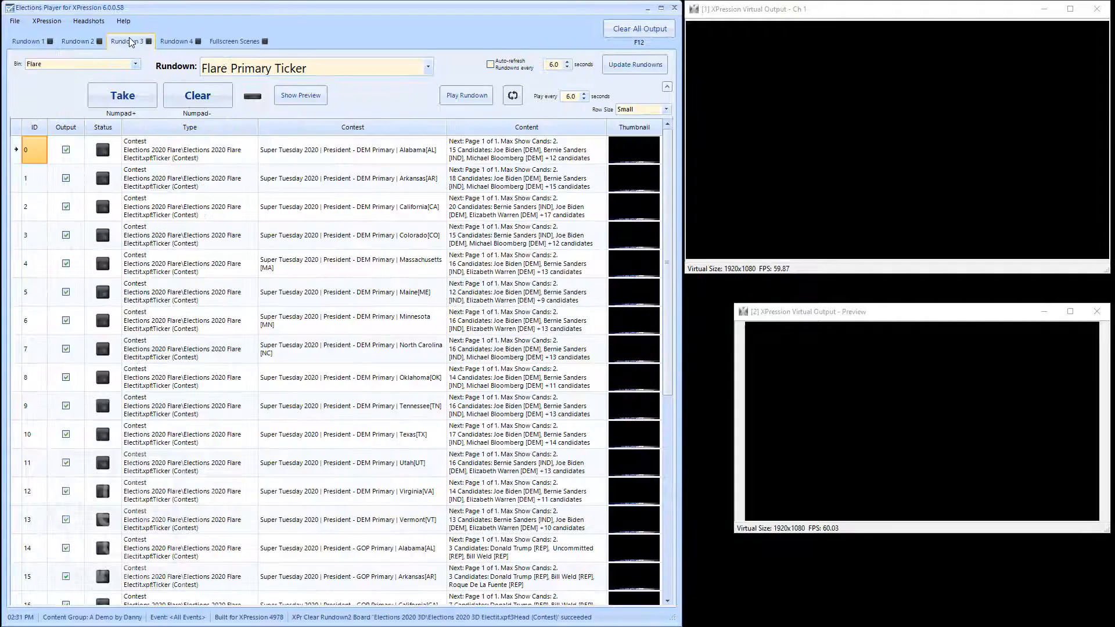
{"action": "left_click", "coordinate": [33, 42]}
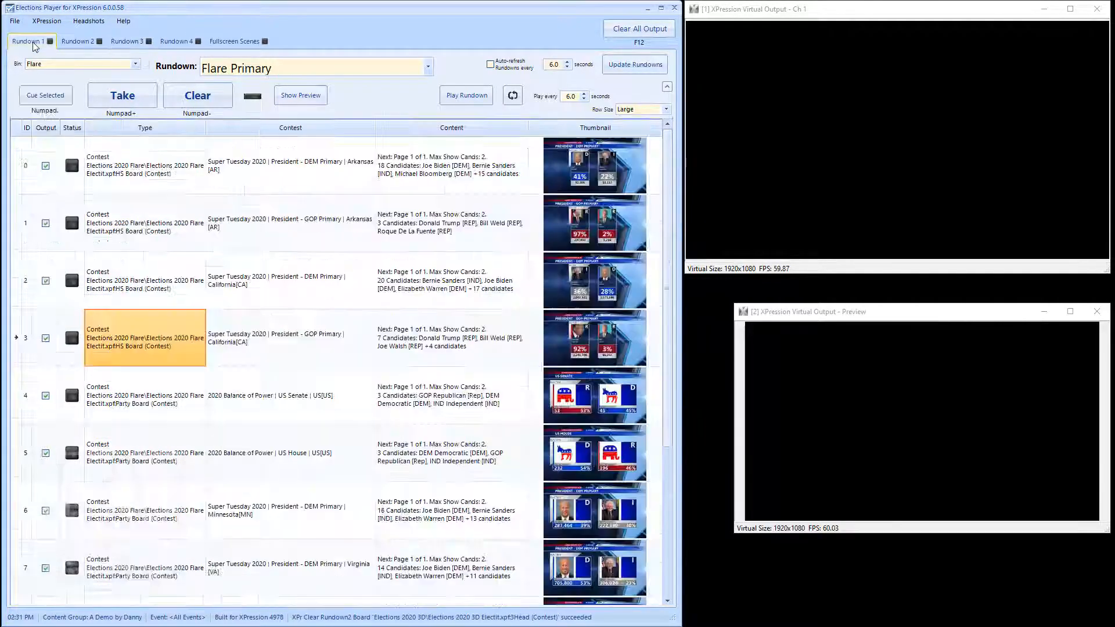
{"action": "left_click", "coordinate": [430, 69]}
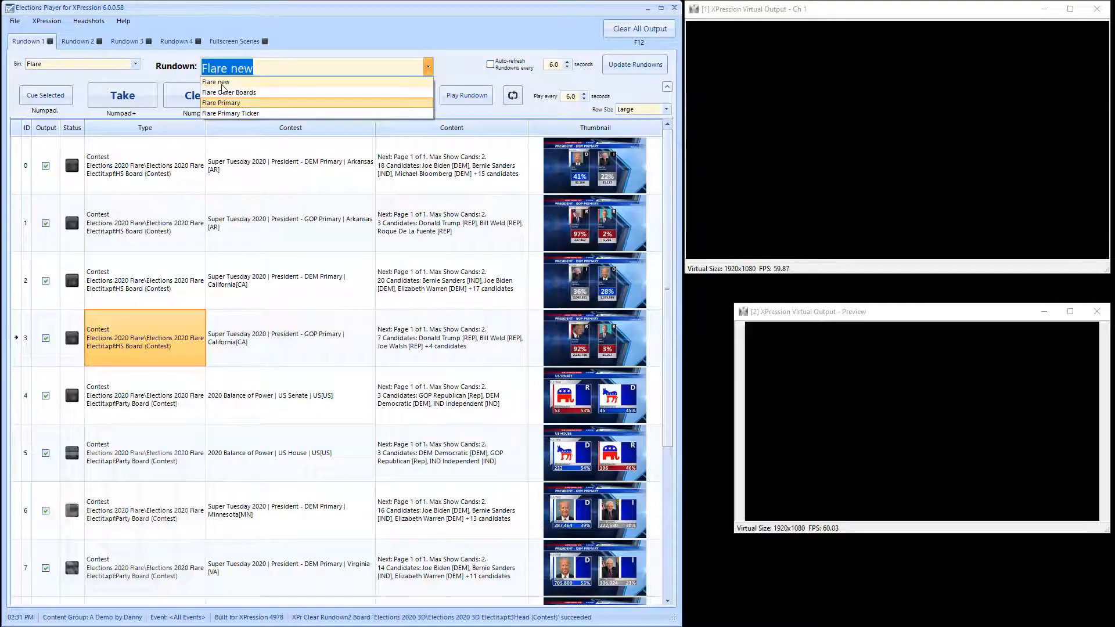
{"action": "left_click", "coordinate": [223, 83]}
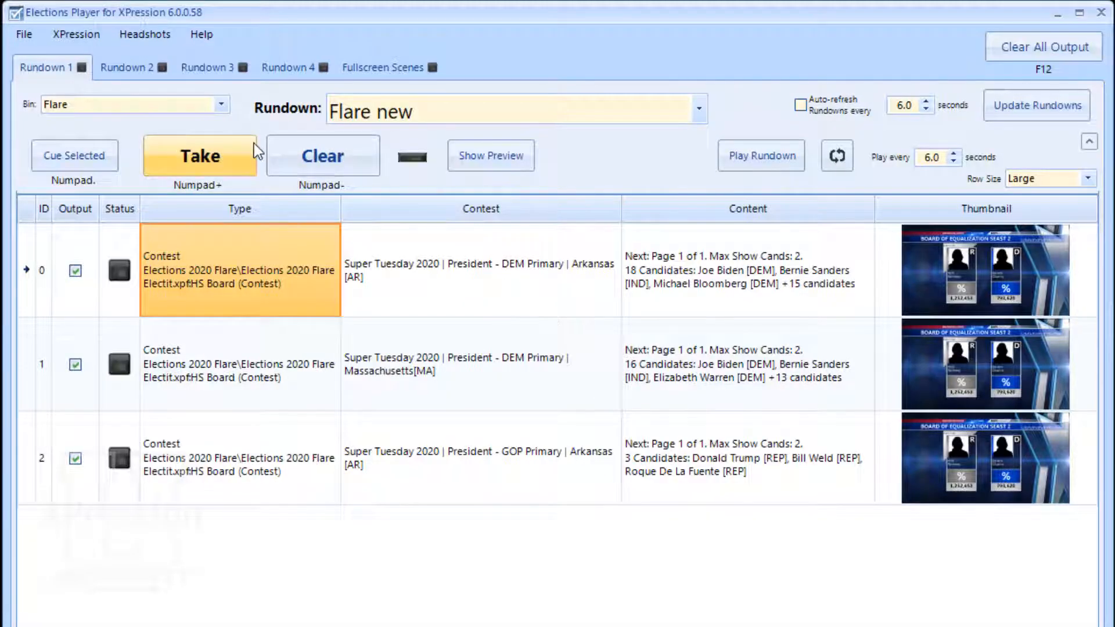
{"action": "left_click", "coordinate": [1090, 143]}
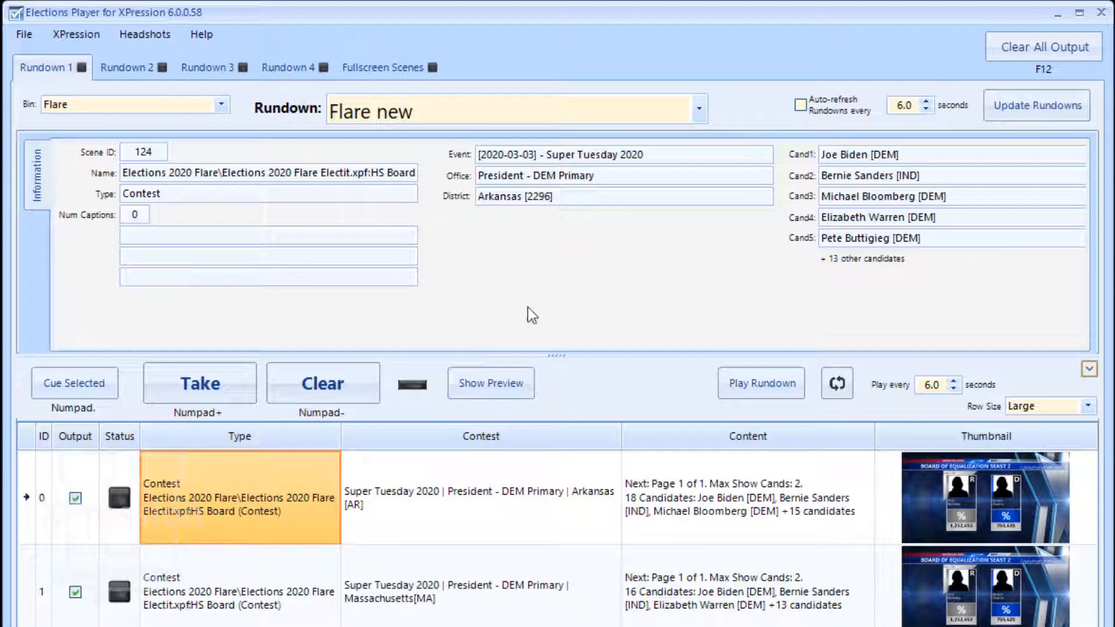
{"action": "left_click", "coordinate": [1090, 370]}
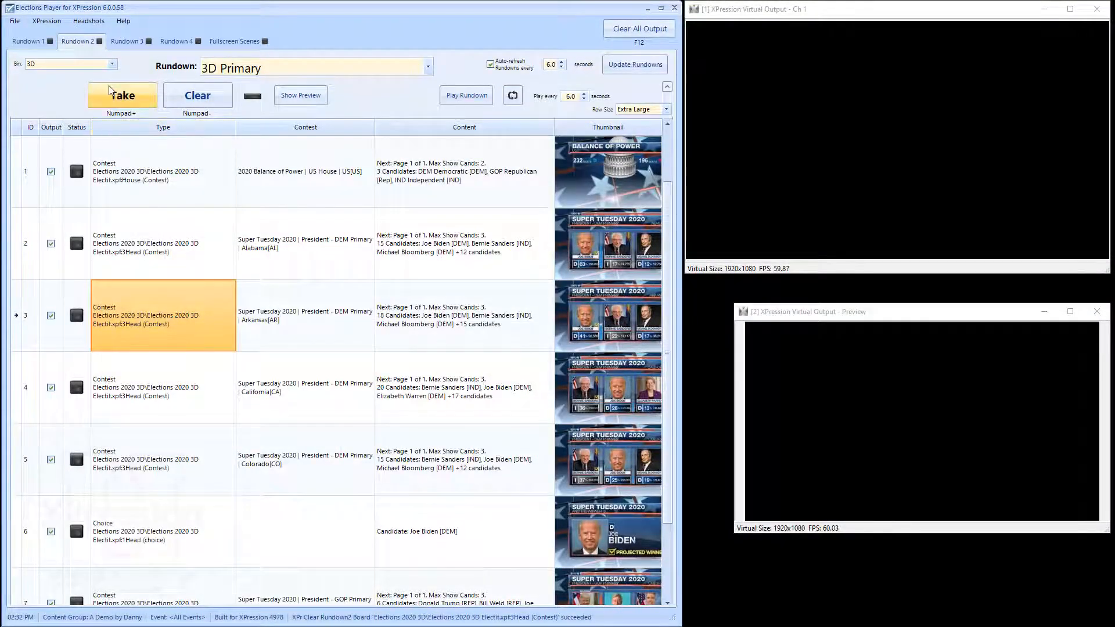
Step: Take the Arkansas DEM Primary board from the 3D Primary rundown to the output, clear all output, and update the rundowns
{"action": "left_click", "coordinate": [110, 91]}
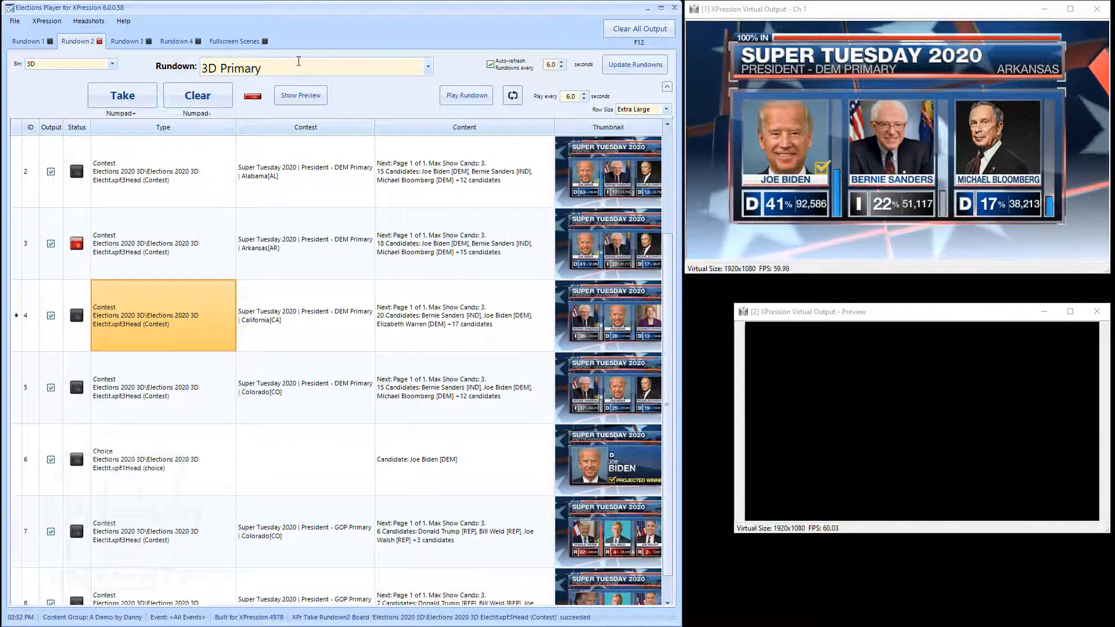
{"action": "left_click", "coordinate": [643, 27]}
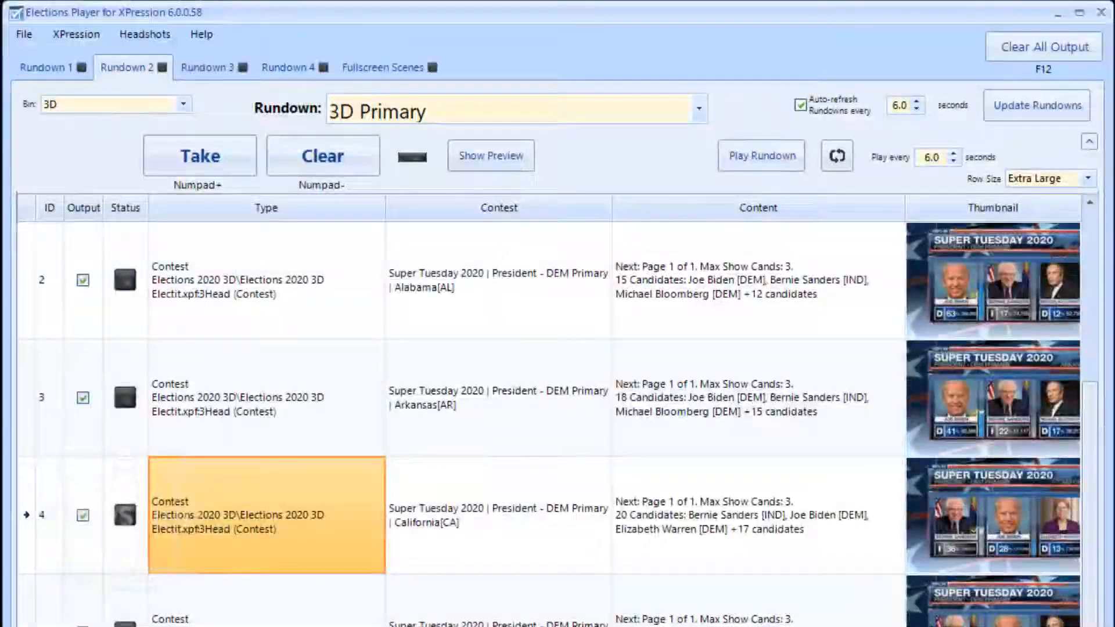
{"action": "left_click", "coordinate": [1038, 107]}
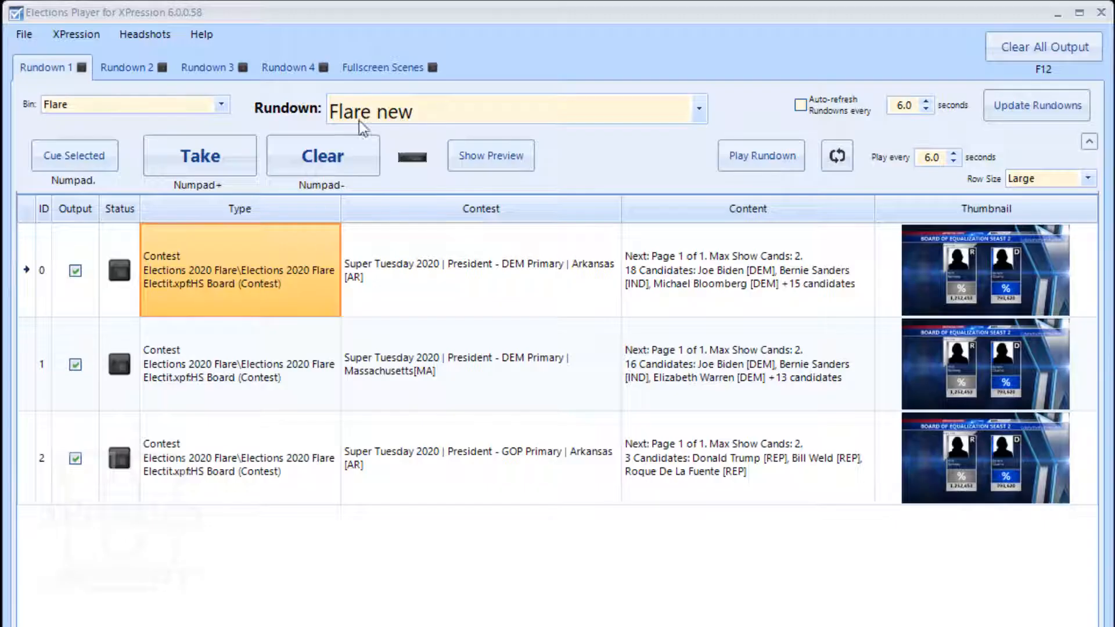
Step: Examine the scenes available for fullscreen playout, keeping the Flare OTS (Choice) scene selected
{"action": "left_click", "coordinate": [384, 71]}
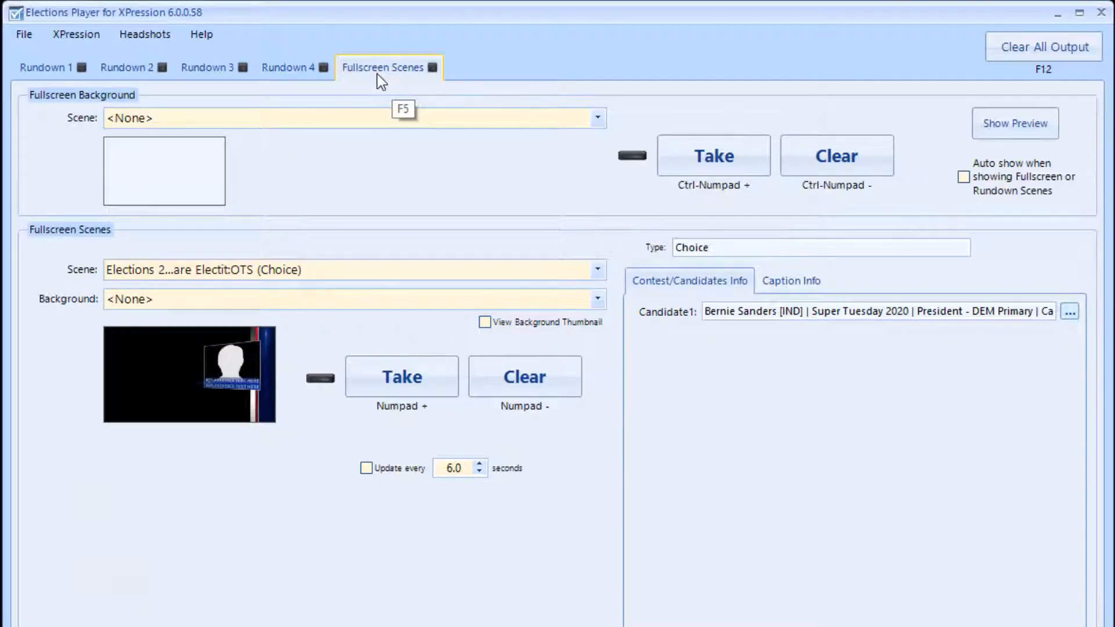
{"action": "left_click", "coordinate": [603, 273]}
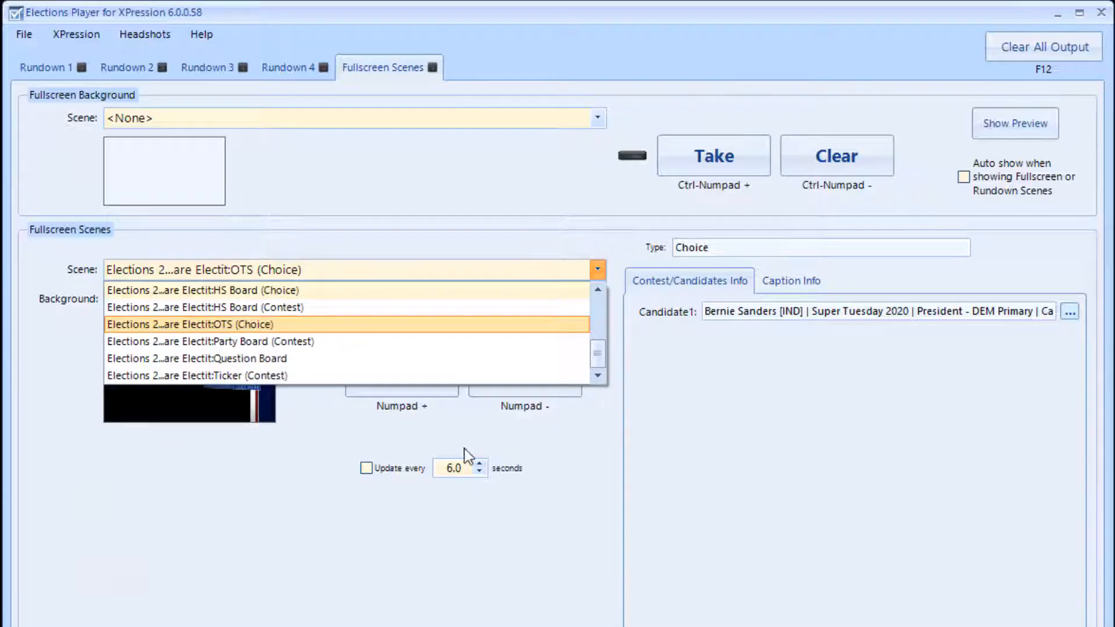
{"action": "key", "text": "Escape"}
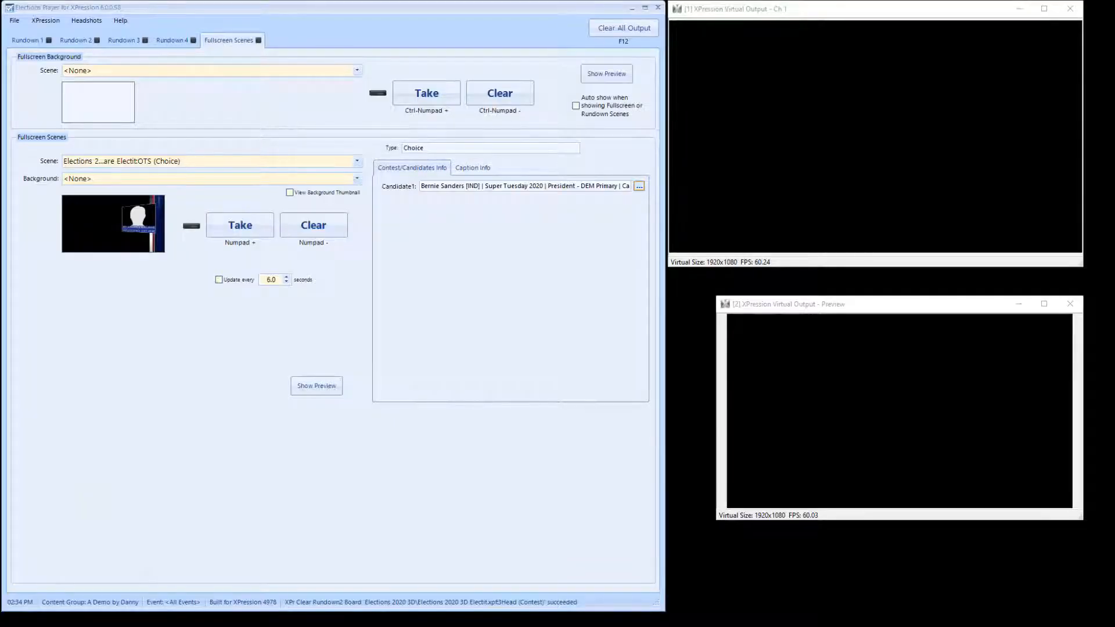
Step: Assign Bernie Sanders [IND] as the OTS scene's candidate, with event Super Tuesday 2020, office President - DEM Primary and district California
{"action": "left_click_drag", "start_coordinate": [441, 326], "coordinate": [430, 269]}
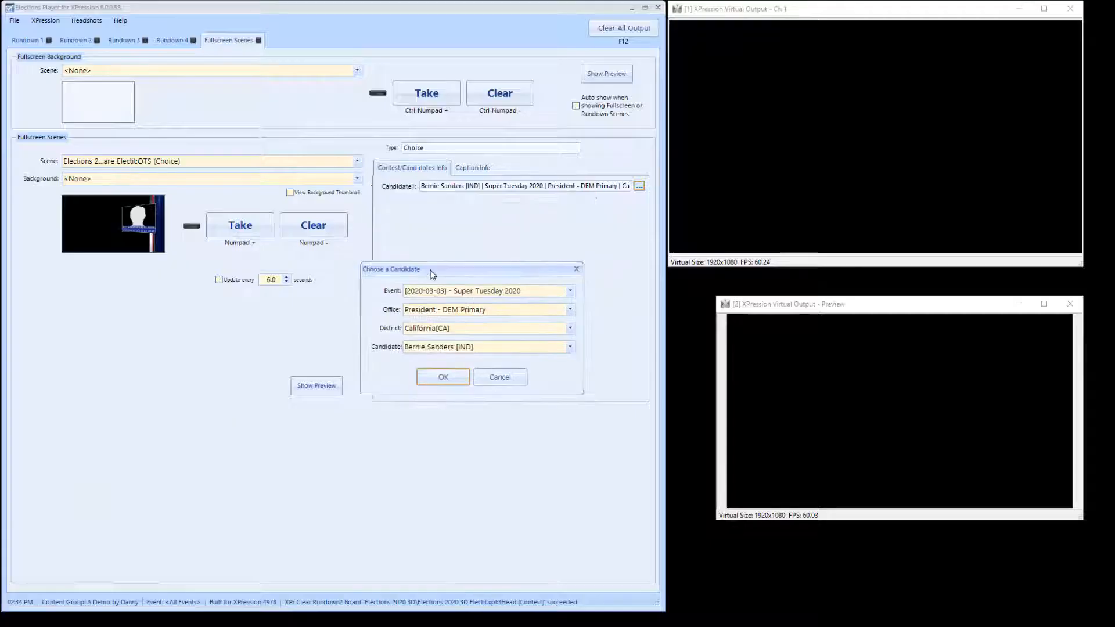
{"action": "left_click", "coordinate": [570, 291]}
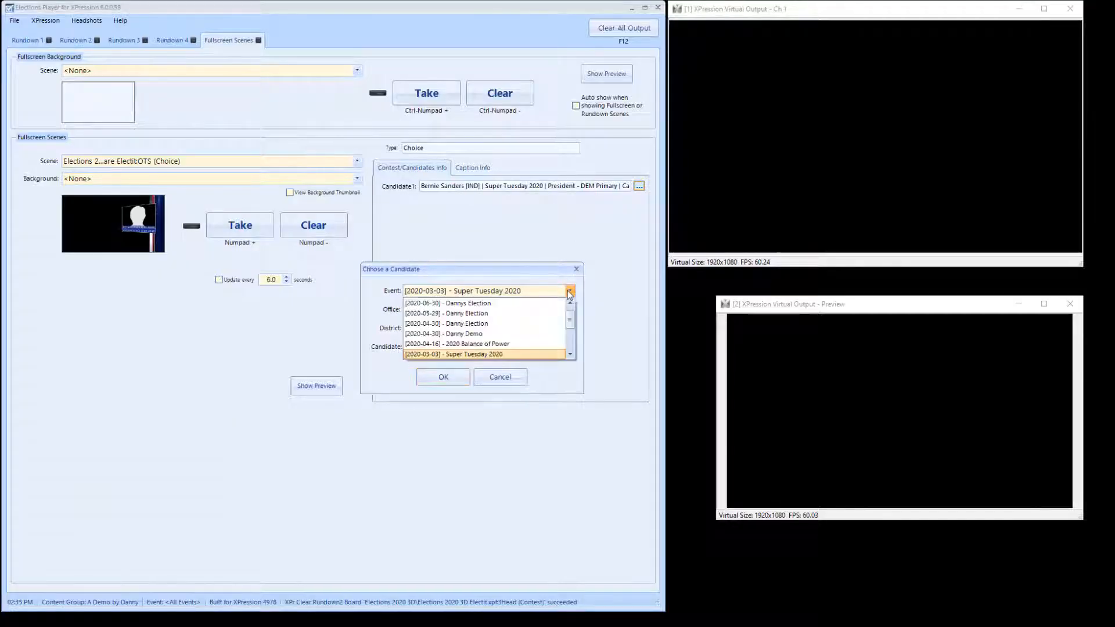
{"action": "left_click", "coordinate": [472, 356]}
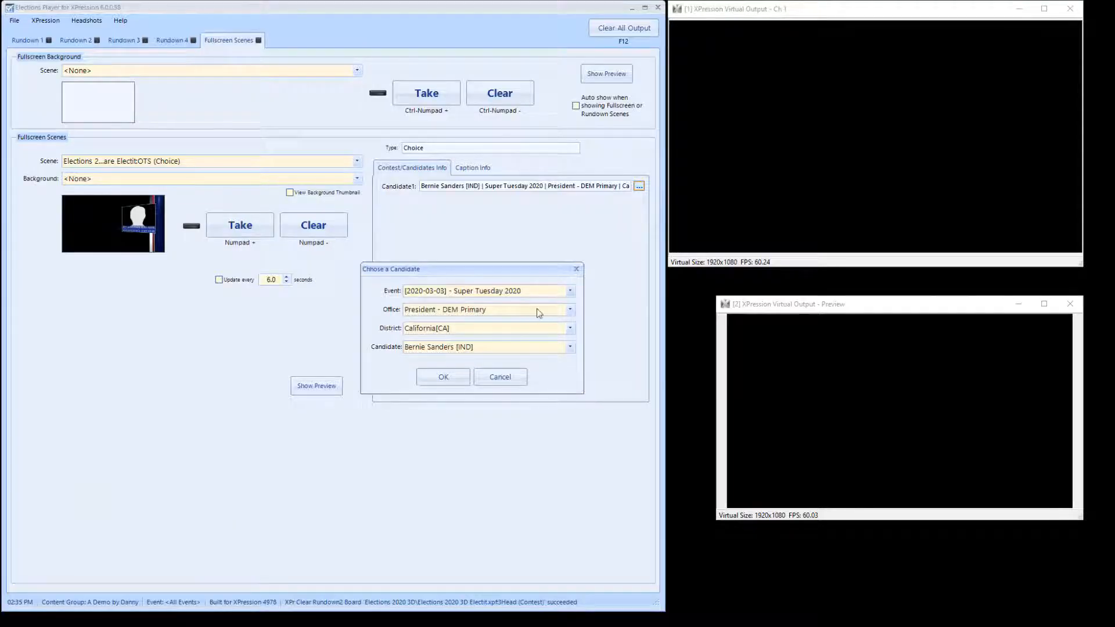
{"action": "left_click", "coordinate": [573, 309]}
{"action": "left_click", "coordinate": [595, 307]}
{"action": "left_click", "coordinate": [573, 347]}
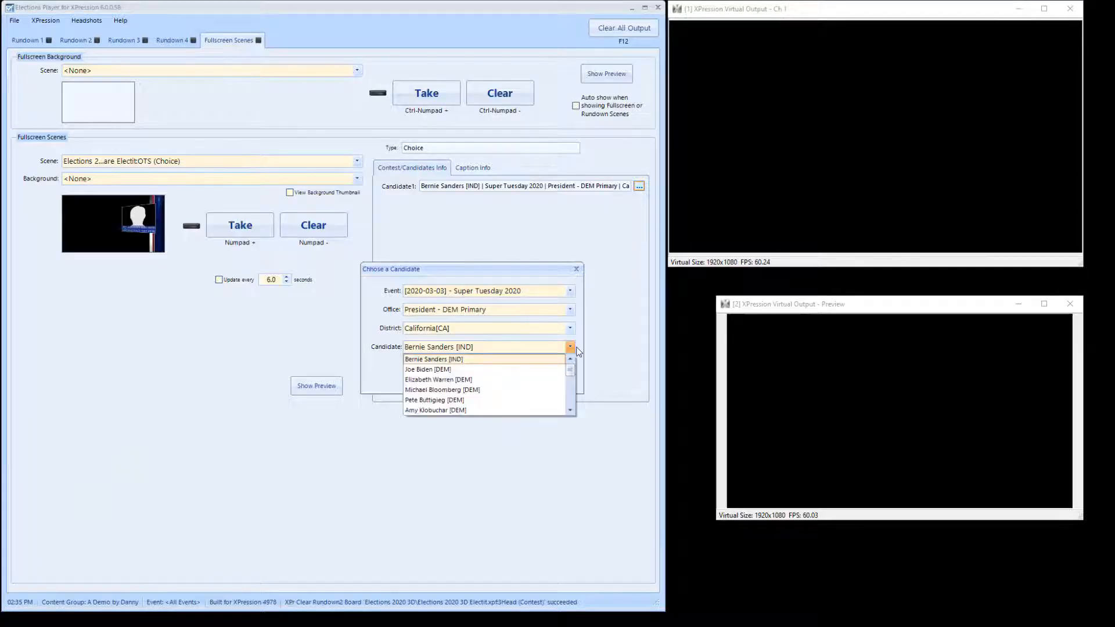
{"action": "left_click", "coordinate": [382, 365]}
{"action": "left_click", "coordinate": [441, 379]}
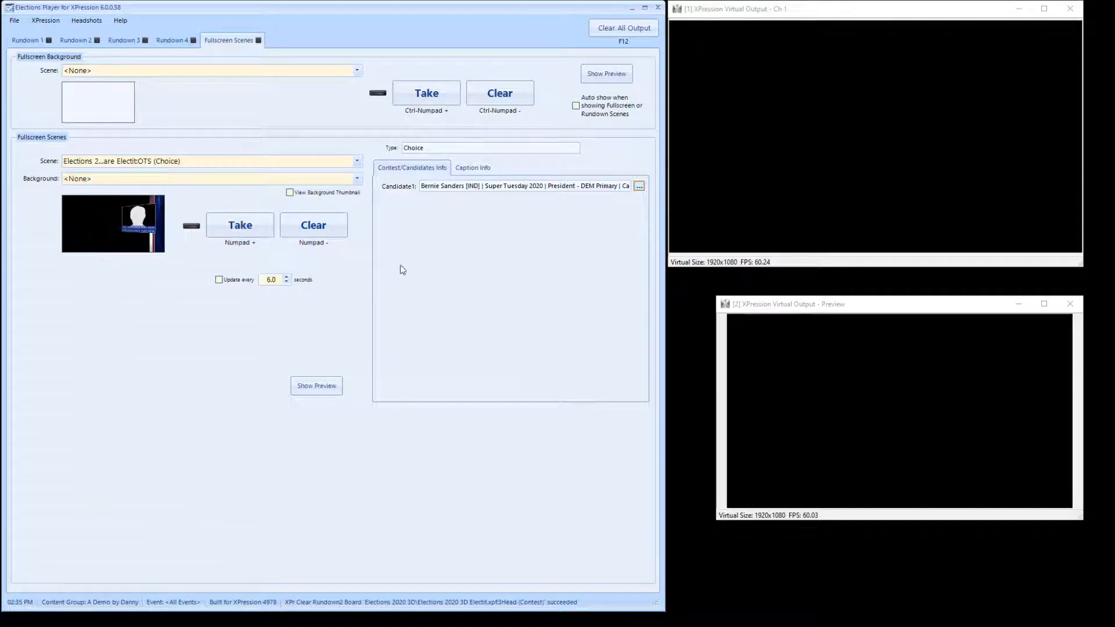
Step: Set the OTS scene's caption title to "Winner is...." and show the scene in preview
{"action": "left_click", "coordinate": [473, 167]}
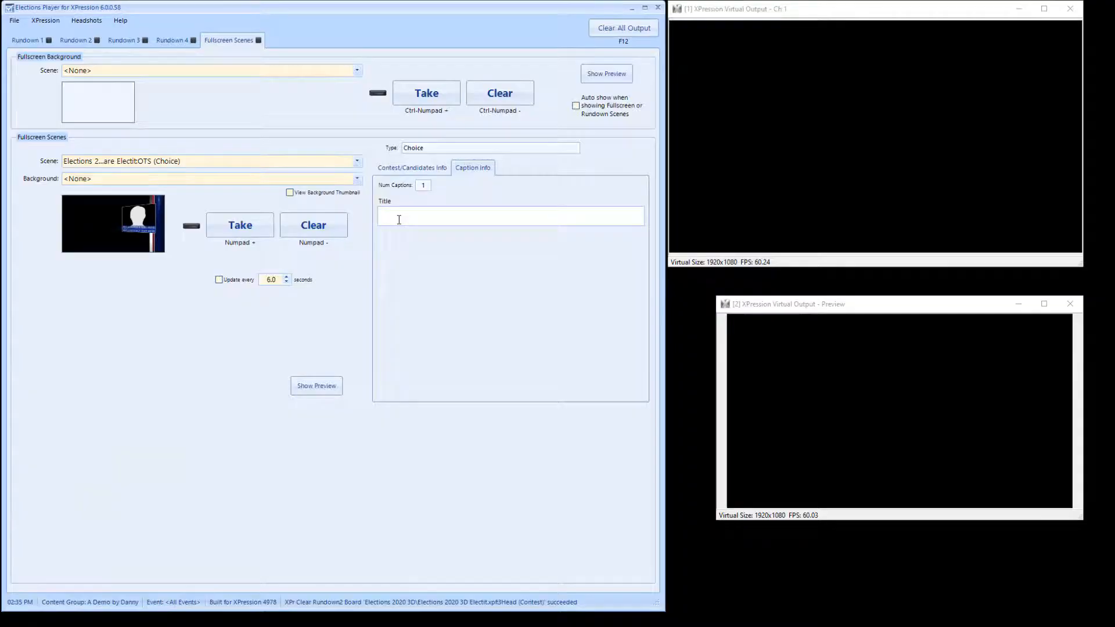
{"action": "type", "text": "is...."}
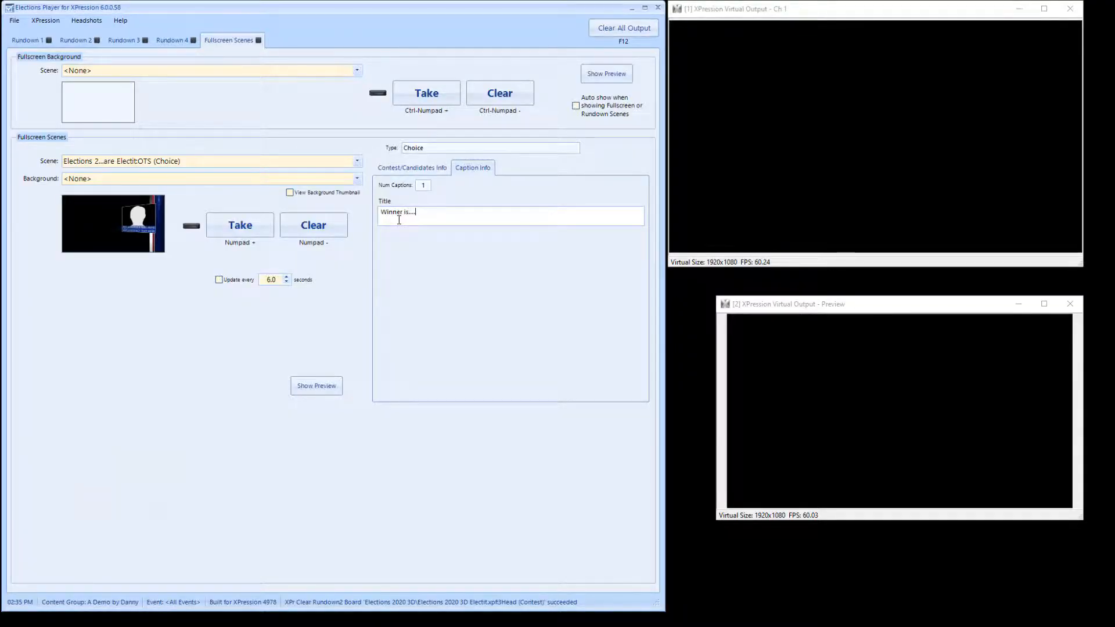
{"action": "left_click", "coordinate": [329, 389]}
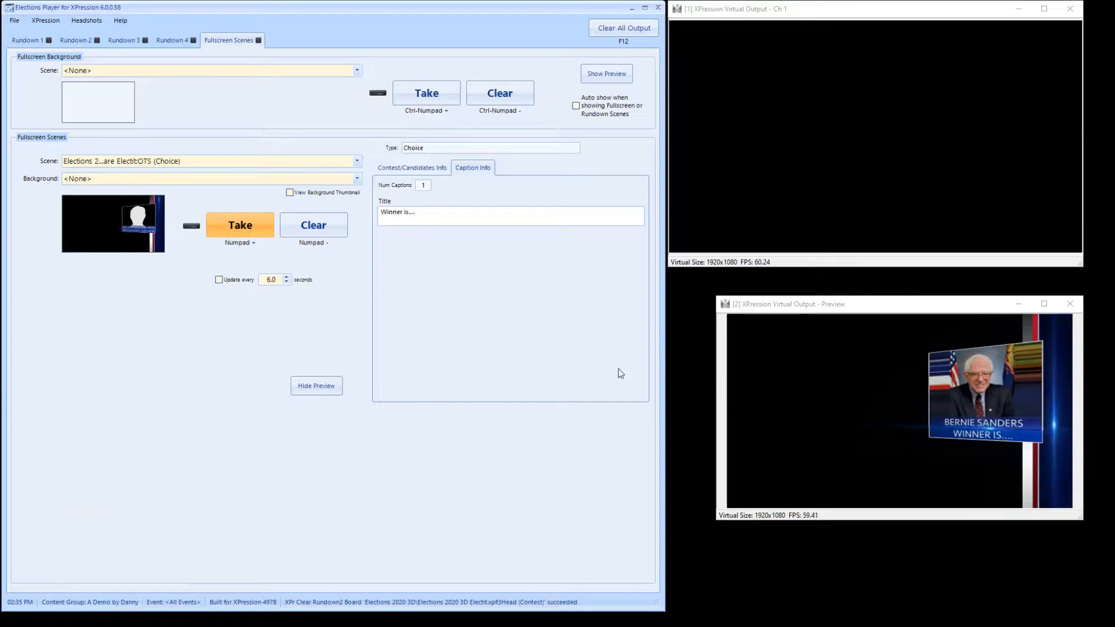
Step: Take the captioned OTS scene to the output, and remove it from both the preview and the output
{"action": "key", "text": "KP_Add"}
{"action": "left_click", "coordinate": [308, 386]}
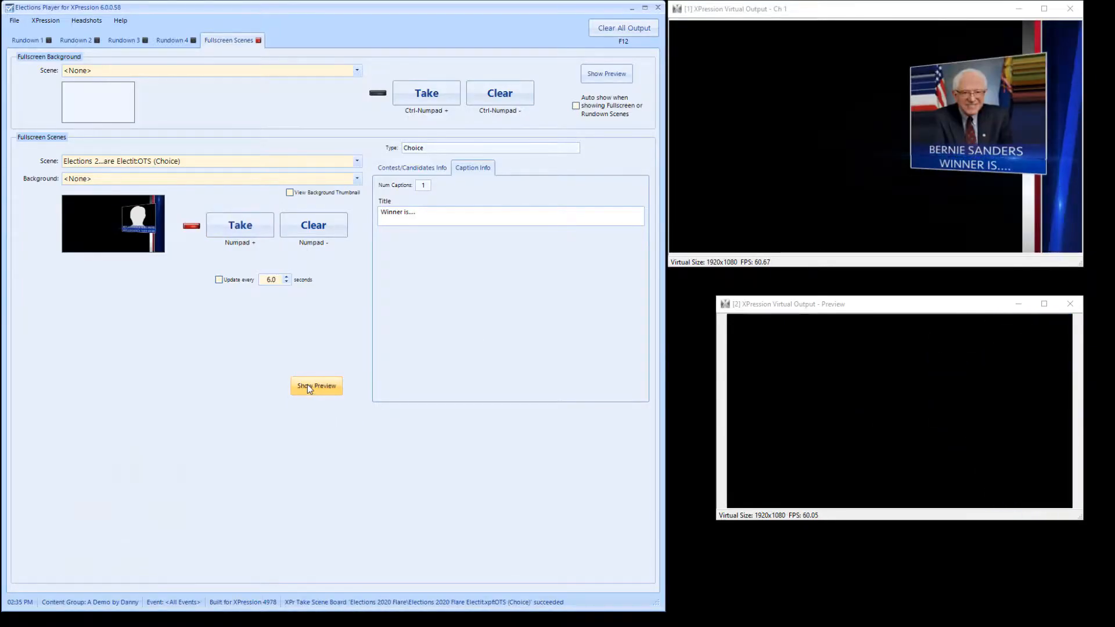
{"action": "left_click", "coordinate": [315, 228]}
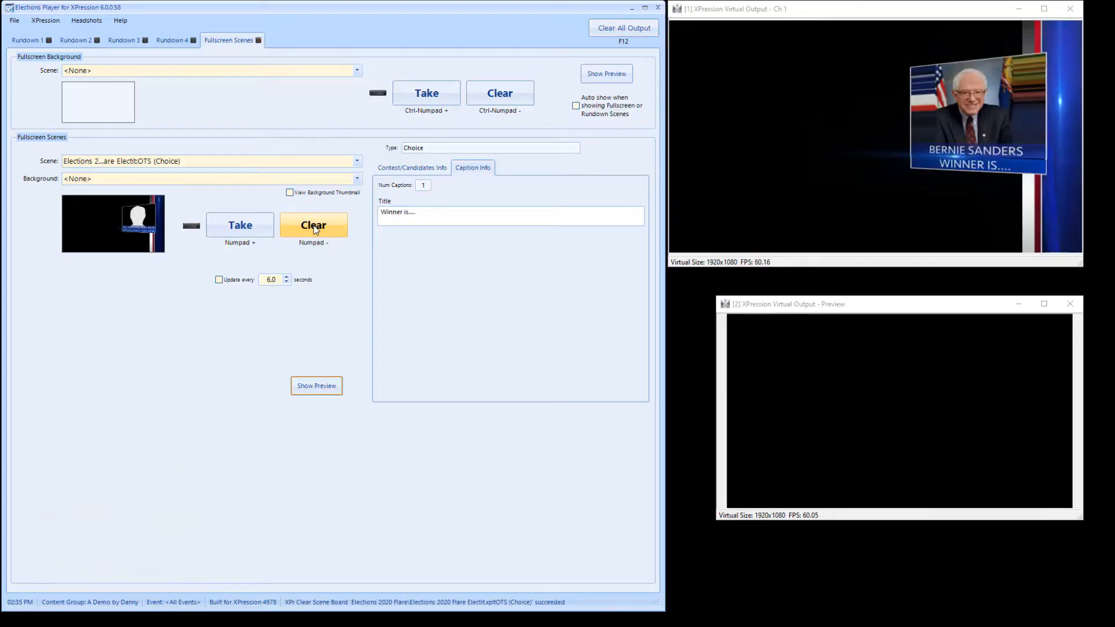